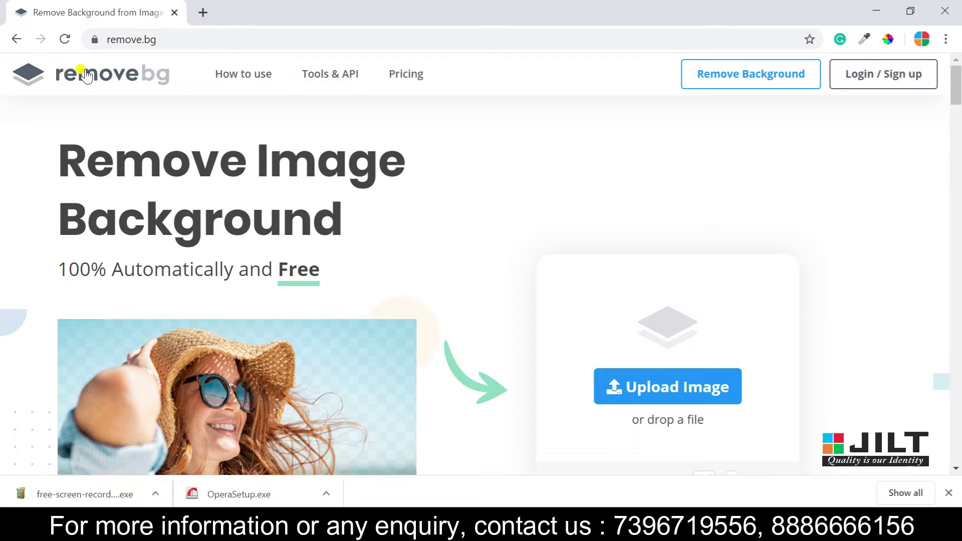
Step: Select the Remove Image Background heading text, then clear the selection
{"action": "double_click", "coordinate": [170, 167]}
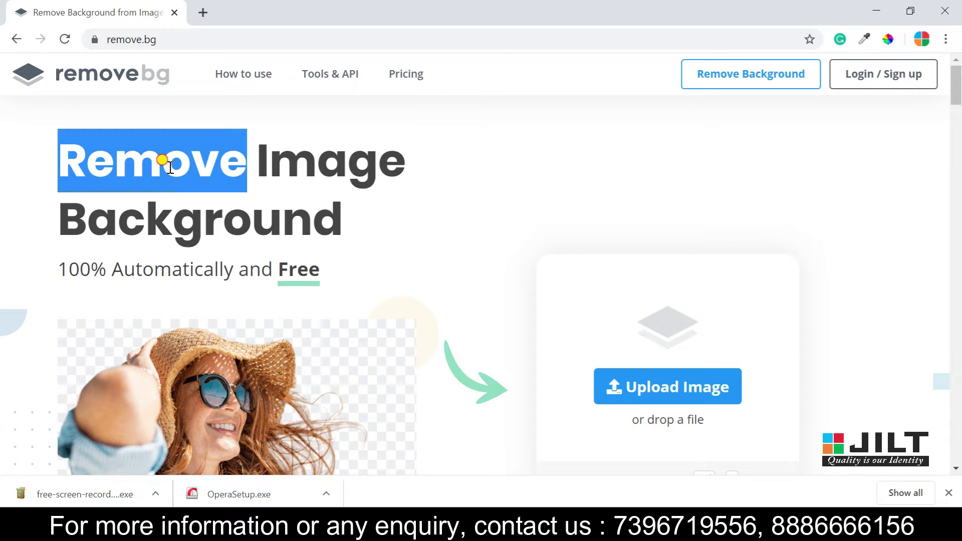
{"action": "triple_click", "coordinate": [170, 167]}
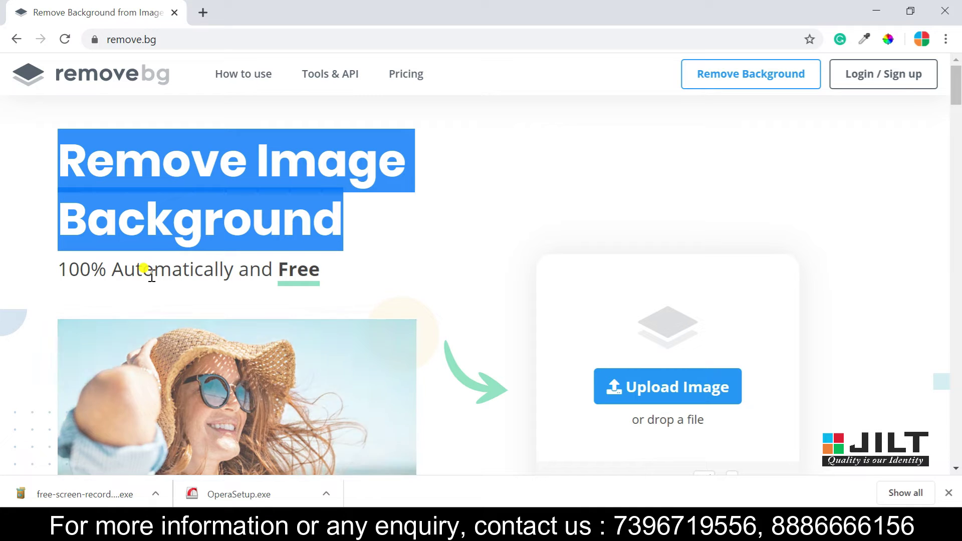
{"action": "left_click", "coordinate": [152, 276]}
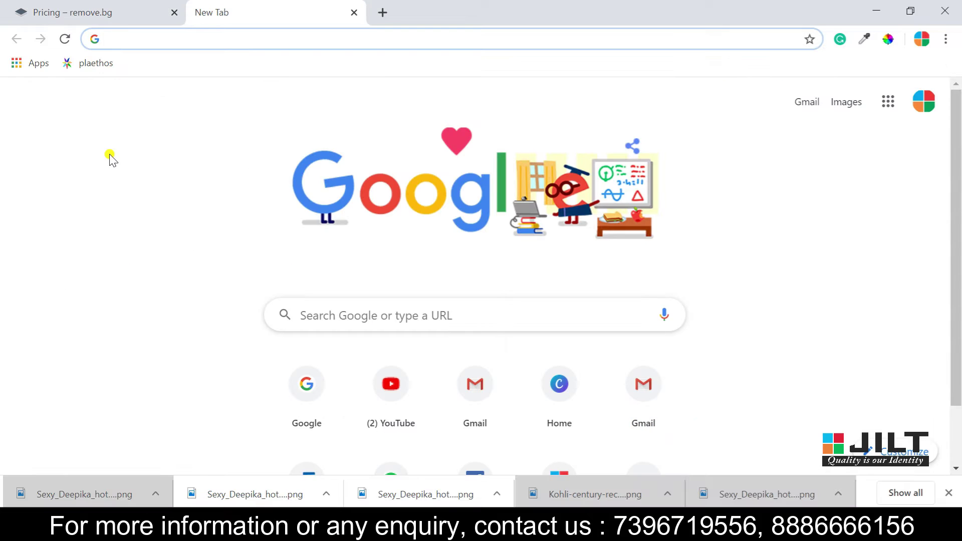
Step: Go to remove.bg by typing it in the address bar and accepting the autocomplete
{"action": "type", "text": "ra"}
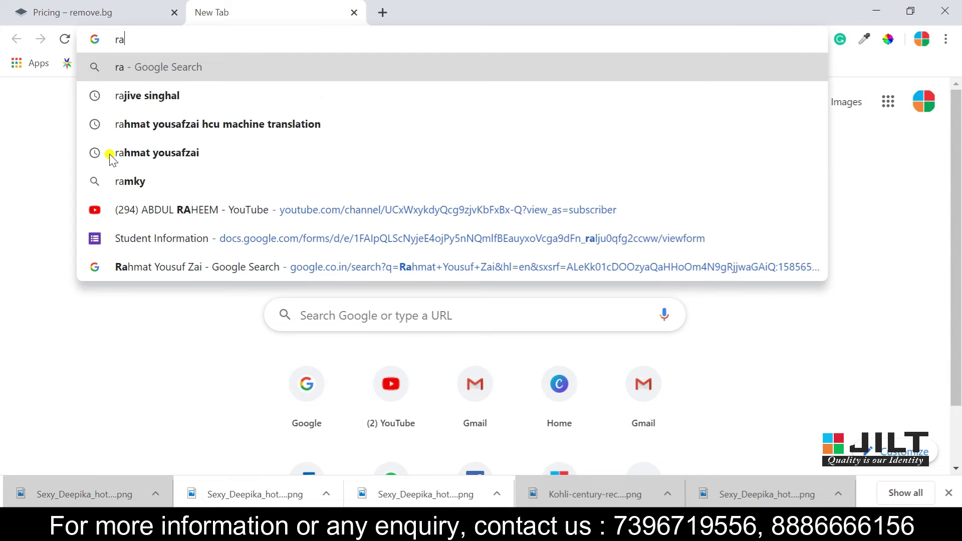
{"action": "key", "text": "BackSpace"}
{"action": "type", "text": "e"}
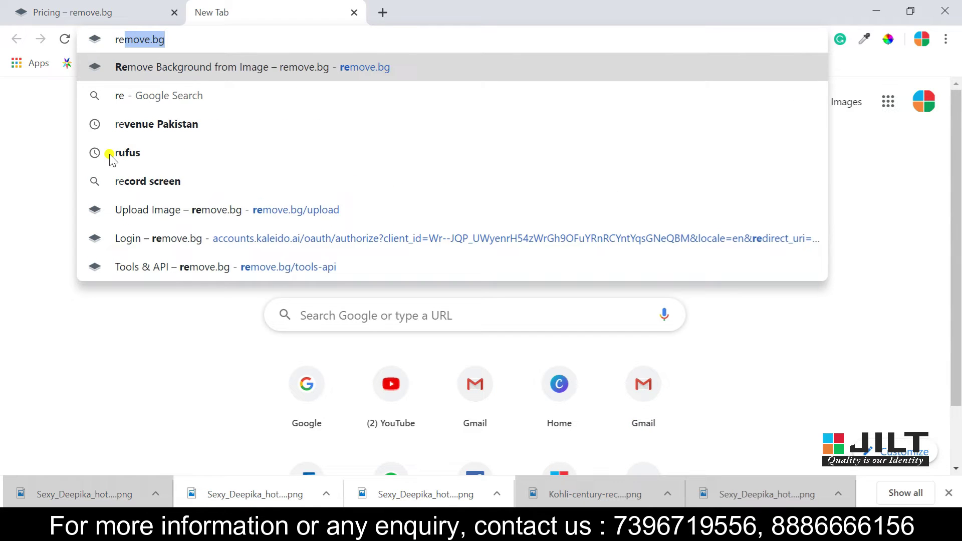
{"action": "left_click", "coordinate": [187, 41]}
{"action": "key", "text": "Return"}
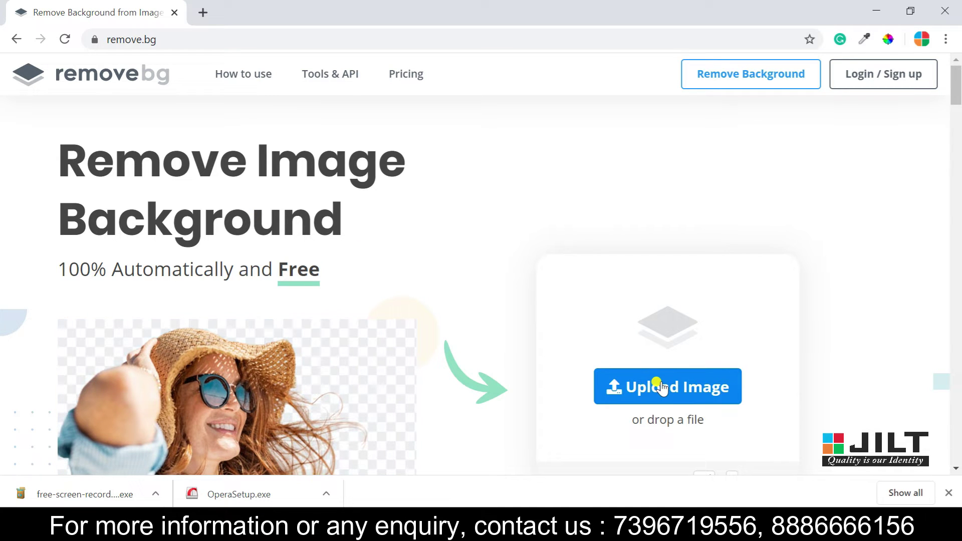
Step: Upload the photo of the woman holding a laptop
{"action": "left_click", "coordinate": [701, 387]}
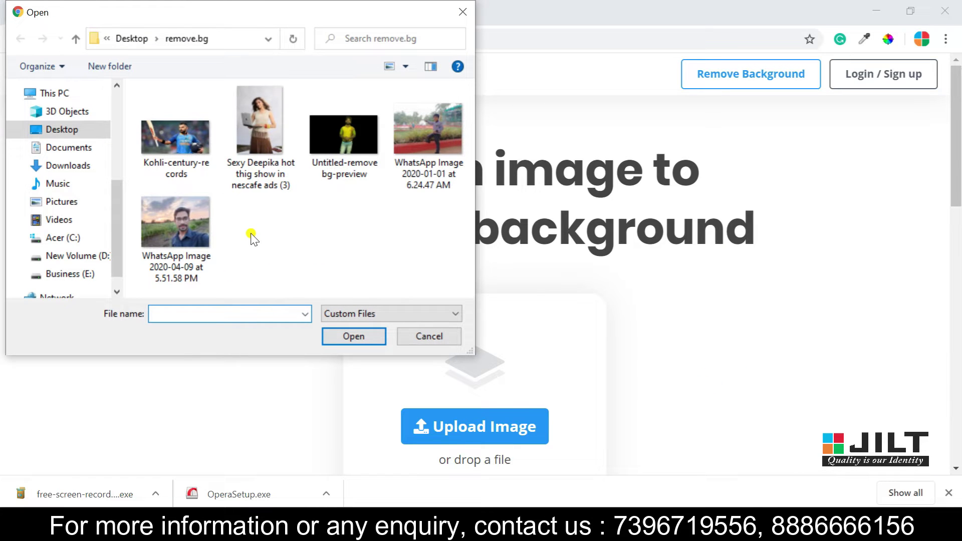
{"action": "left_click", "coordinate": [254, 121]}
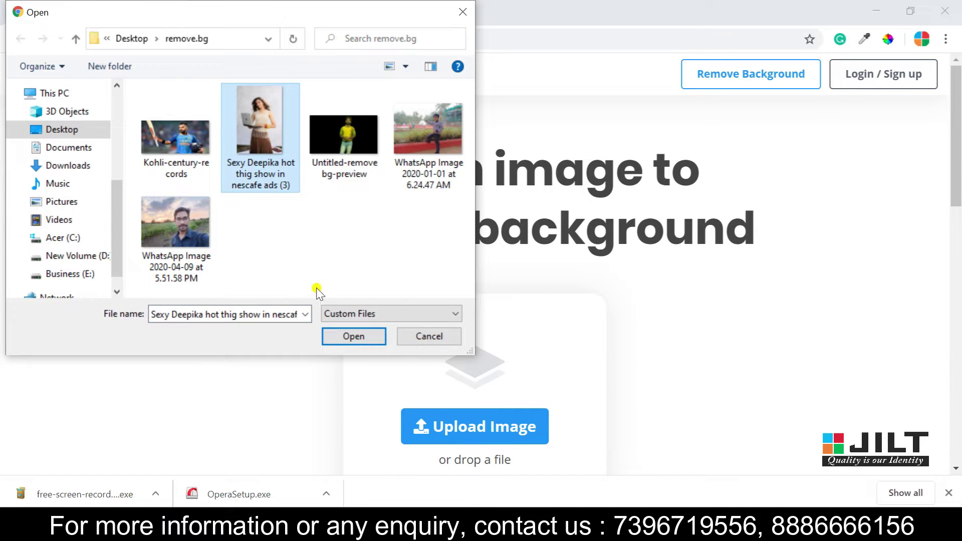
{"action": "left_click", "coordinate": [329, 335]}
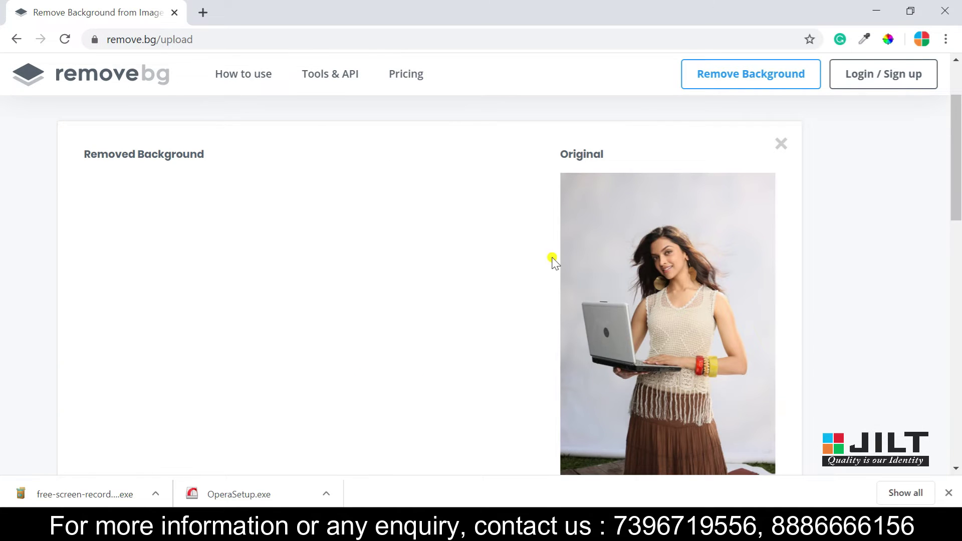
Step: Select the word Original and scroll down to the Download button
{"action": "double_click", "coordinate": [580, 155]}
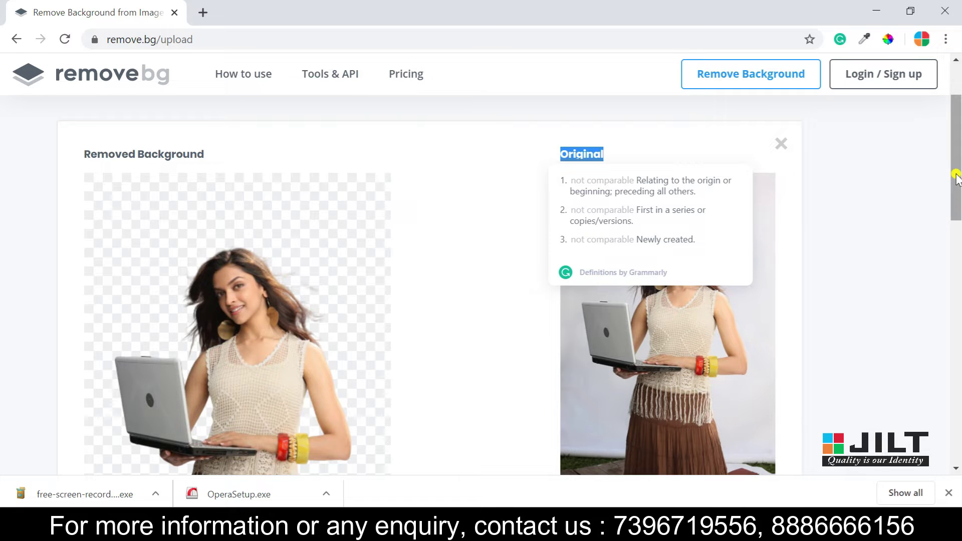
{"action": "left_click_drag", "start_coordinate": [956, 176], "coordinate": [955, 225]}
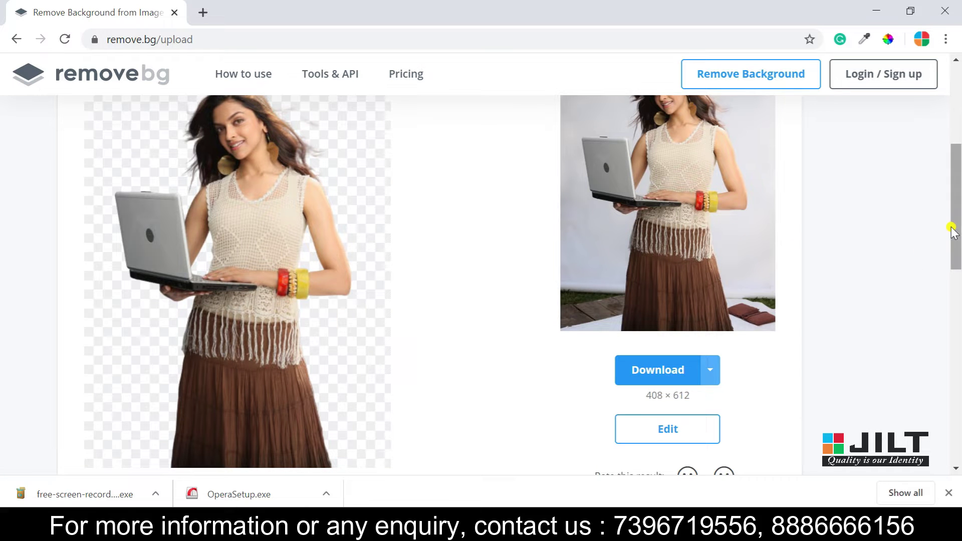
{"action": "left_click_drag", "start_coordinate": [952, 231], "coordinate": [957, 218]}
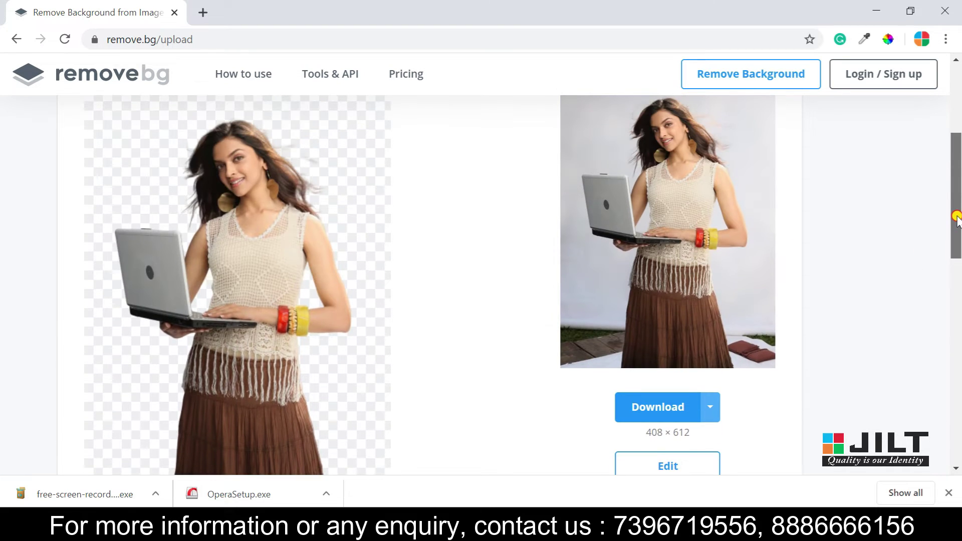
Step: Download the cutout PNG, check it in Windows Photos, then close the viewer
{"action": "left_click", "coordinate": [657, 408]}
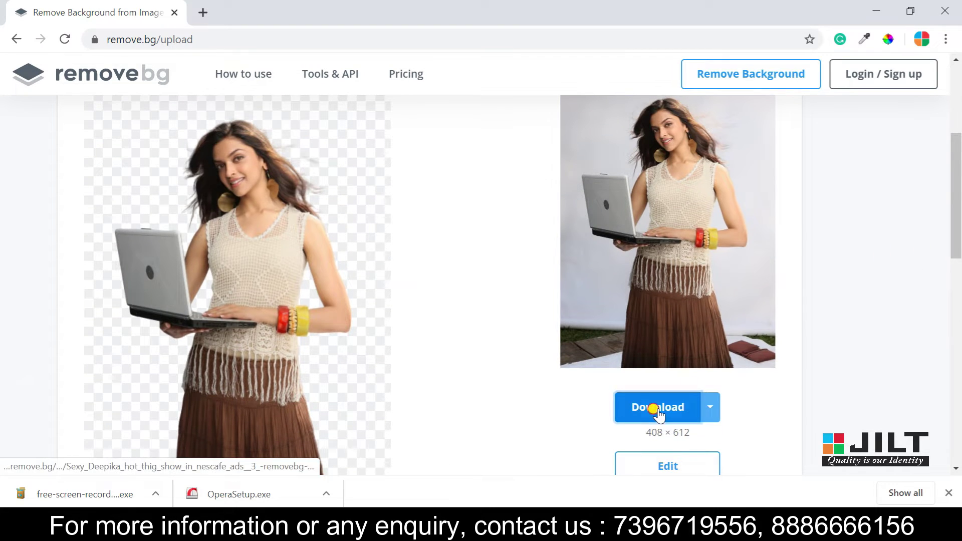
{"action": "left_click", "coordinate": [64, 495]}
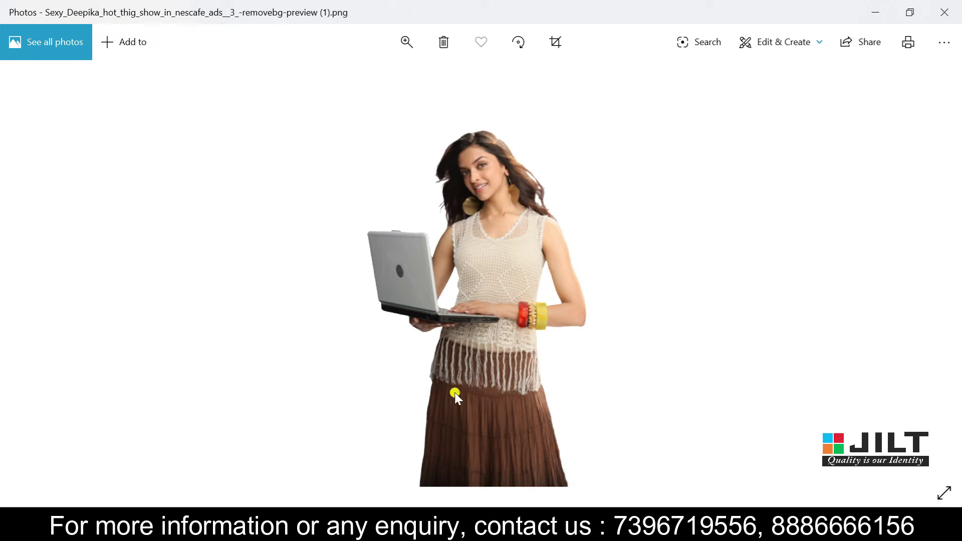
{"action": "left_click", "coordinate": [944, 9]}
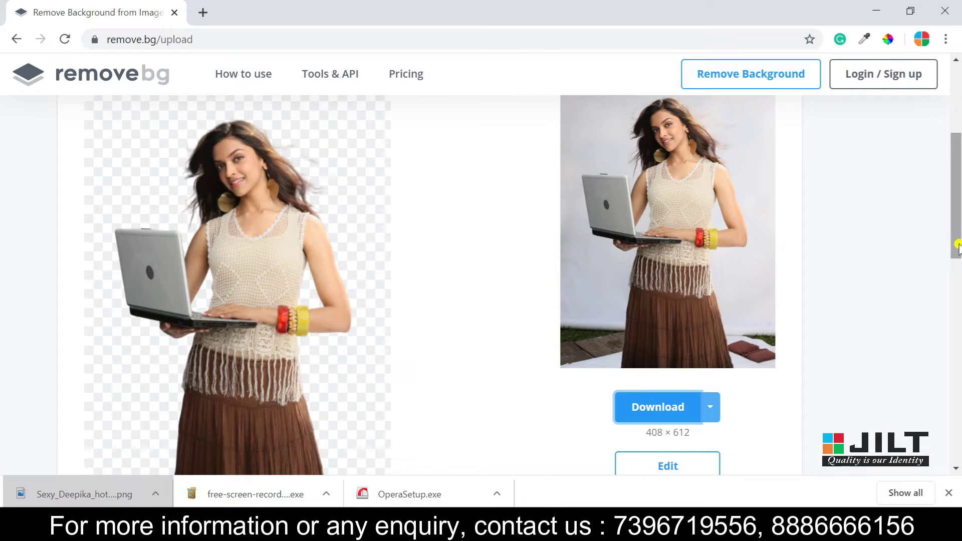
Step: Sign in to remove.bg through Facebook from the Login / Sign up page
{"action": "mouse_move", "coordinate": [957, 238]}
{"action": "left_mouse_down"}
{"action": "mouse_move", "coordinate": [958, 306]}
{"action": "mouse_move", "coordinate": [959, 176]}
{"action": "left_mouse_up"}
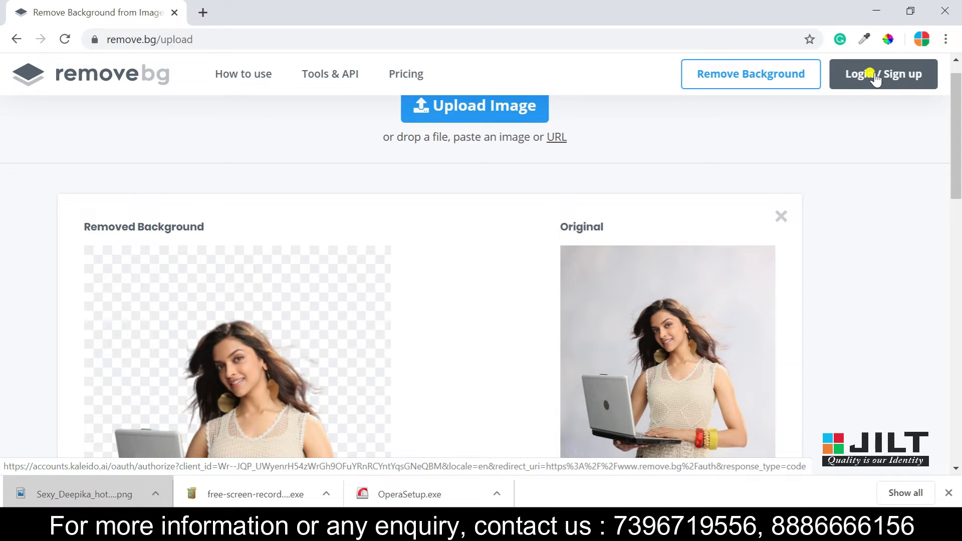
{"action": "left_click", "coordinate": [874, 76]}
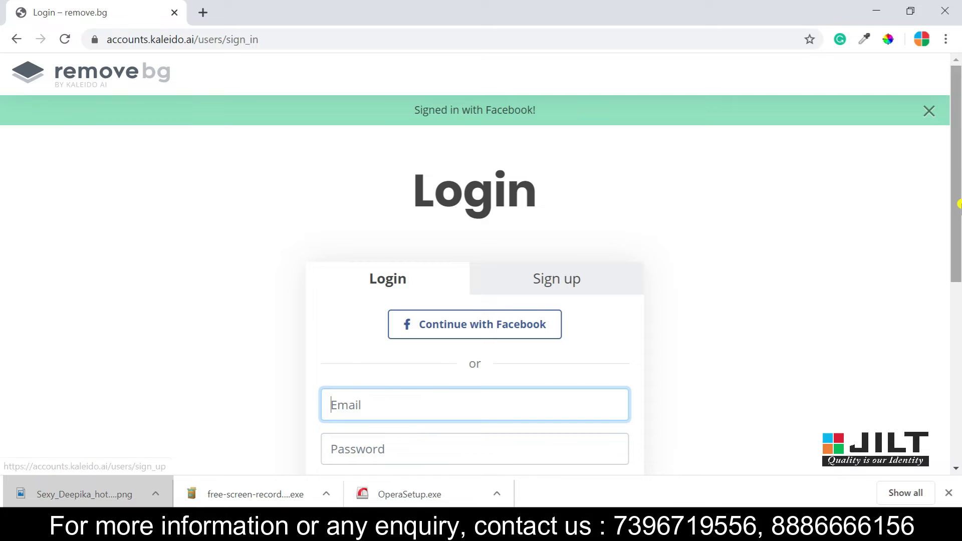
{"action": "left_click_drag", "start_coordinate": [958, 201], "coordinate": [959, 244]}
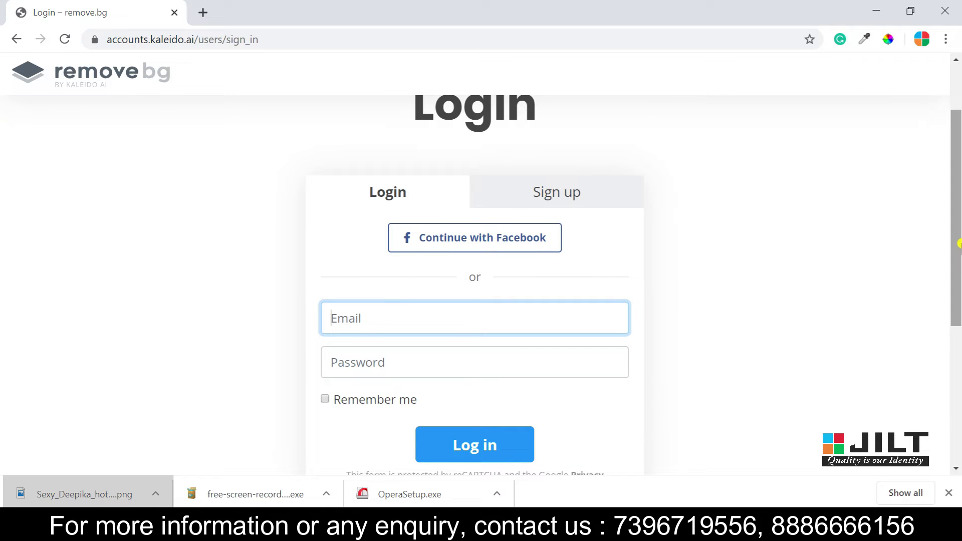
{"action": "left_click", "coordinate": [446, 268]}
{"action": "left_click", "coordinate": [436, 253]}
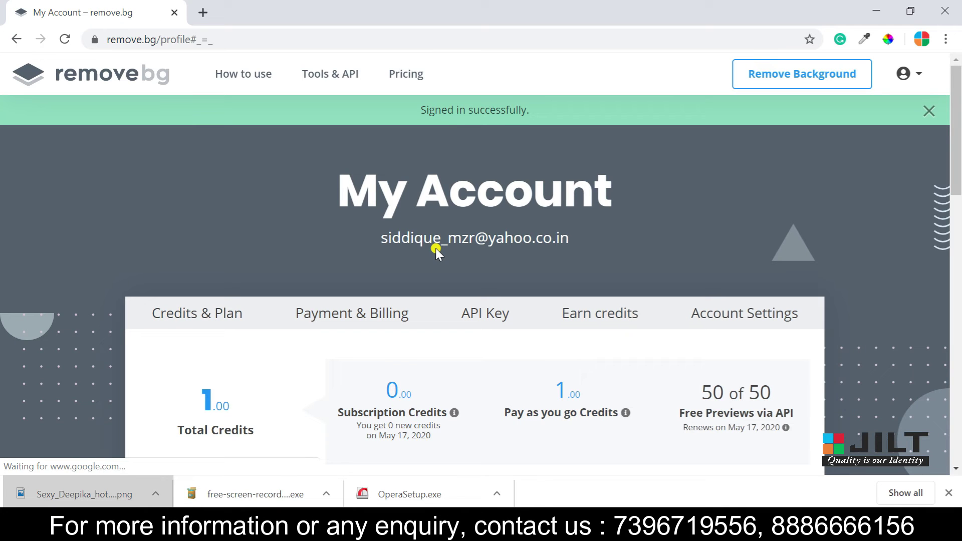
Step: Return to the Remove Background page and scroll through the existing result
{"action": "left_click", "coordinate": [958, 149]}
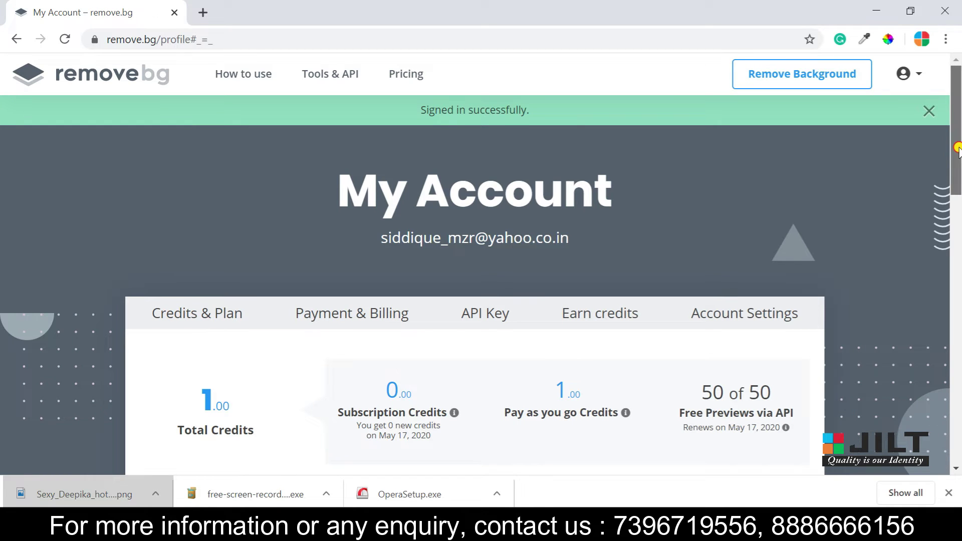
{"action": "mouse_move", "coordinate": [958, 149]}
{"action": "left_mouse_down"}
{"action": "mouse_move", "coordinate": [954, 195]}
{"action": "mouse_move", "coordinate": [953, 122]}
{"action": "left_mouse_up"}
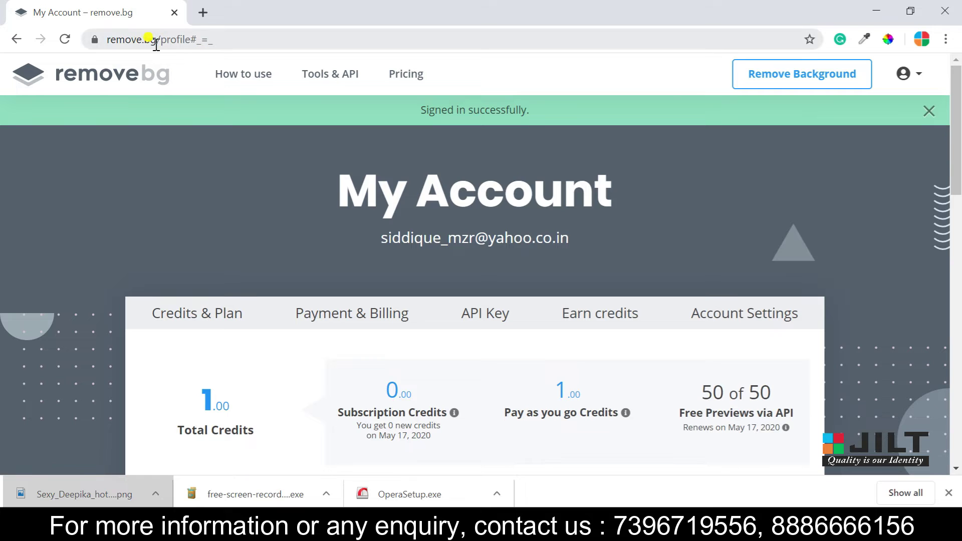
{"action": "left_click", "coordinate": [772, 72]}
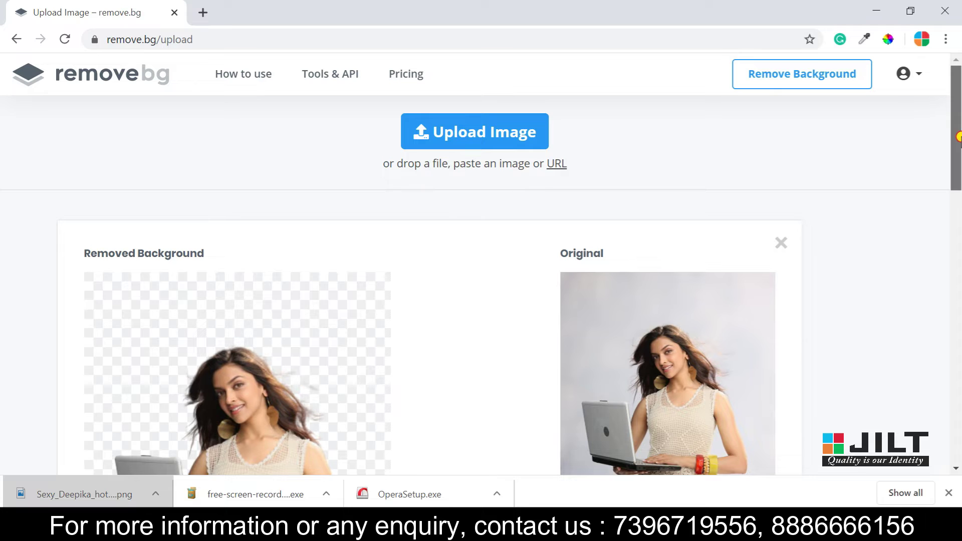
{"action": "left_click_drag", "start_coordinate": [958, 144], "coordinate": [958, 168]}
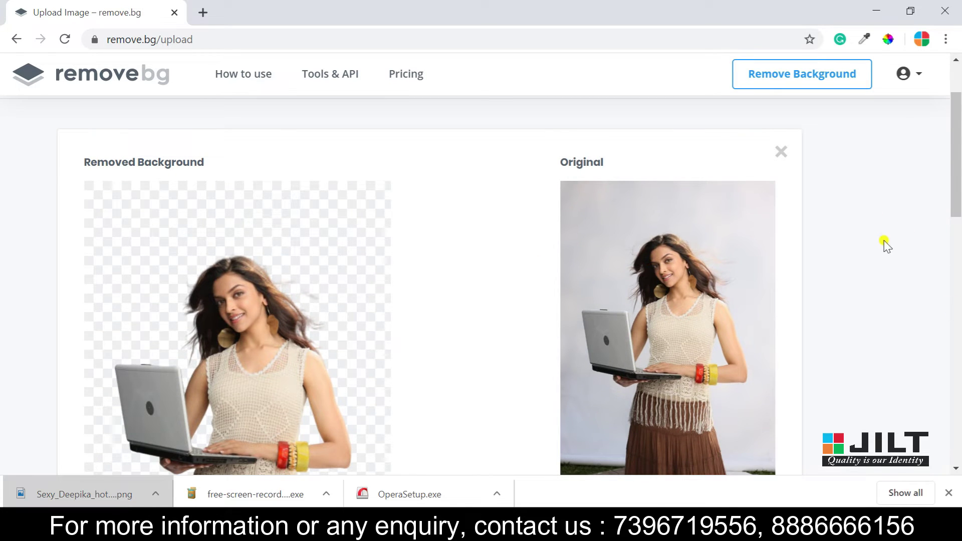
{"action": "left_click_drag", "start_coordinate": [958, 199], "coordinate": [958, 241]}
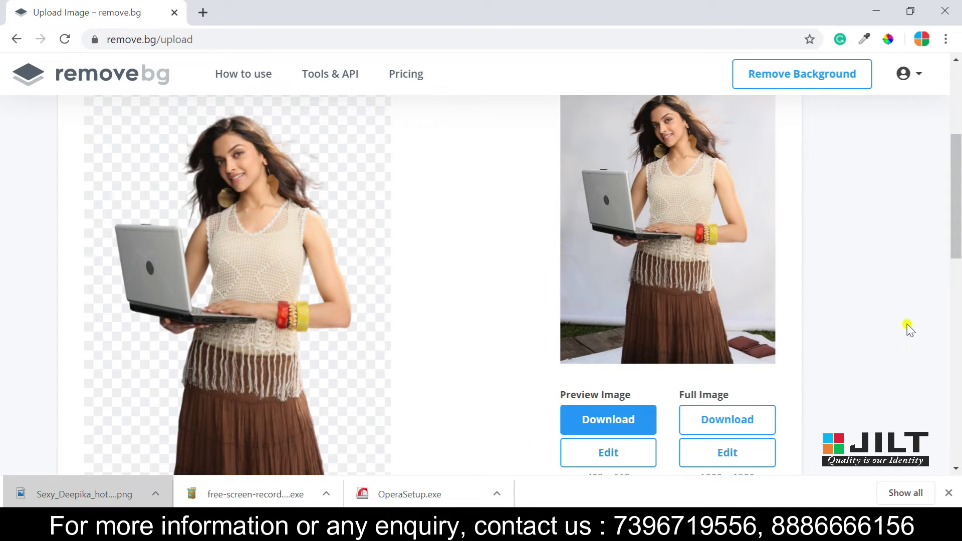
{"action": "left_click_drag", "start_coordinate": [956, 247], "coordinate": [957, 174]}
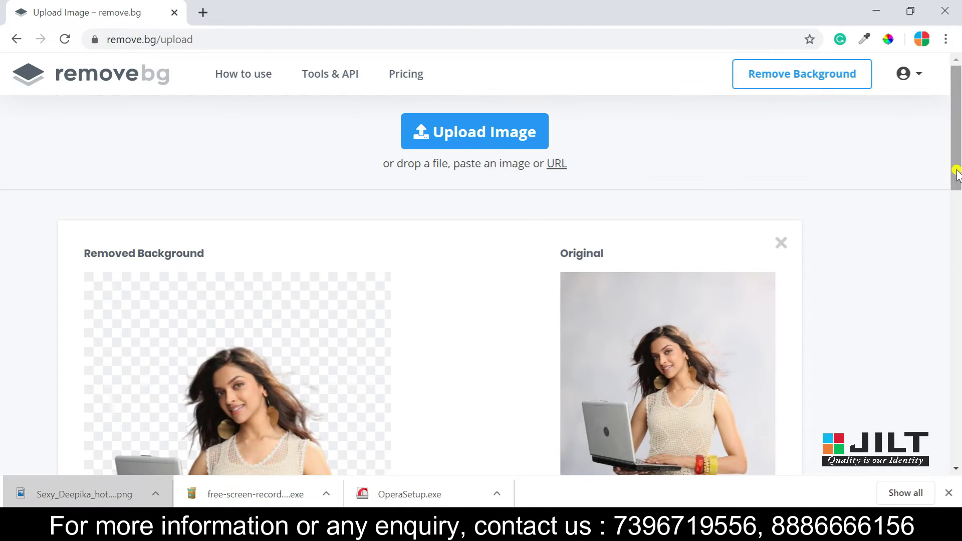
Step: Upload the Kohli-century-records cricketer photo for background removal
{"action": "left_click", "coordinate": [468, 136]}
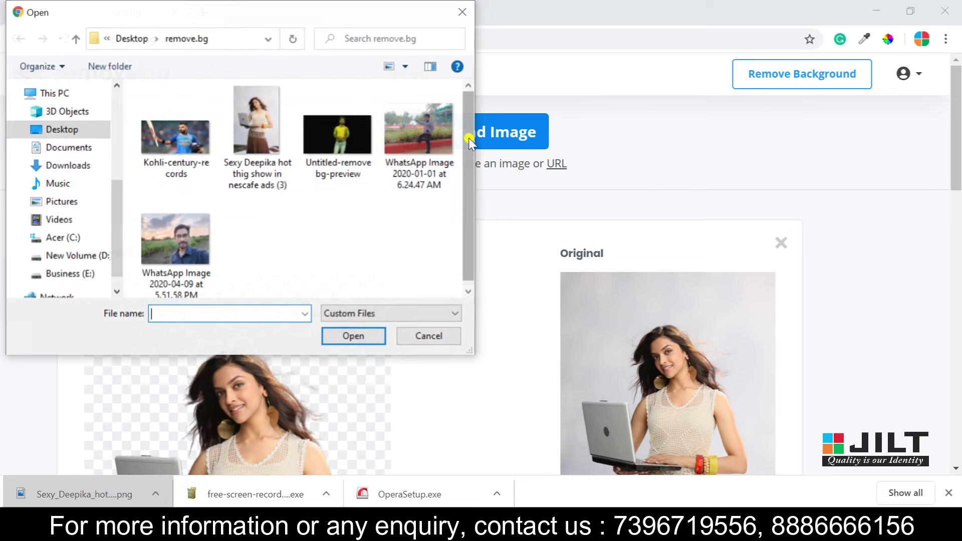
{"action": "double_click", "coordinate": [166, 131]}
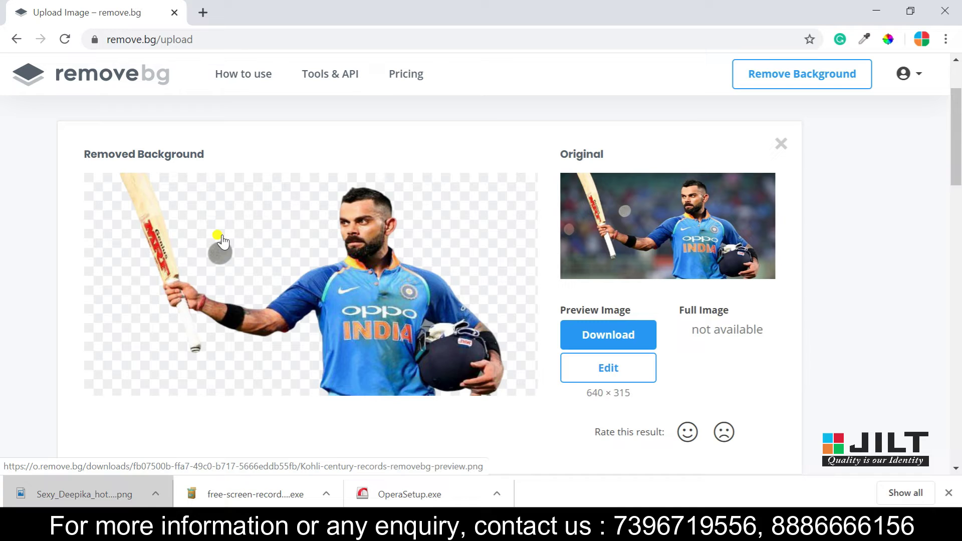
Step: In the cricketer cutout's ERASE / RESTORE tab, brush away the grey spot beside the bat
{"action": "left_click", "coordinate": [587, 369]}
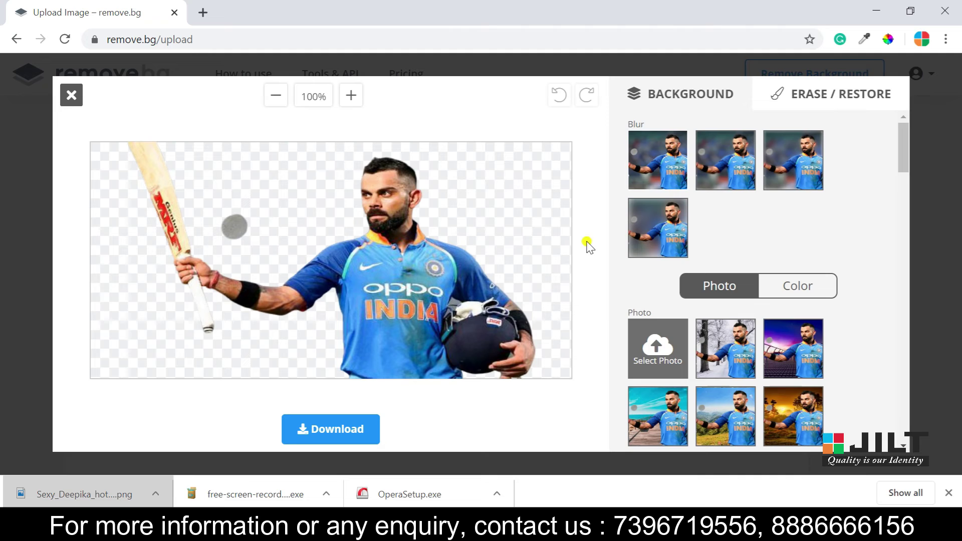
{"action": "left_click", "coordinate": [808, 94]}
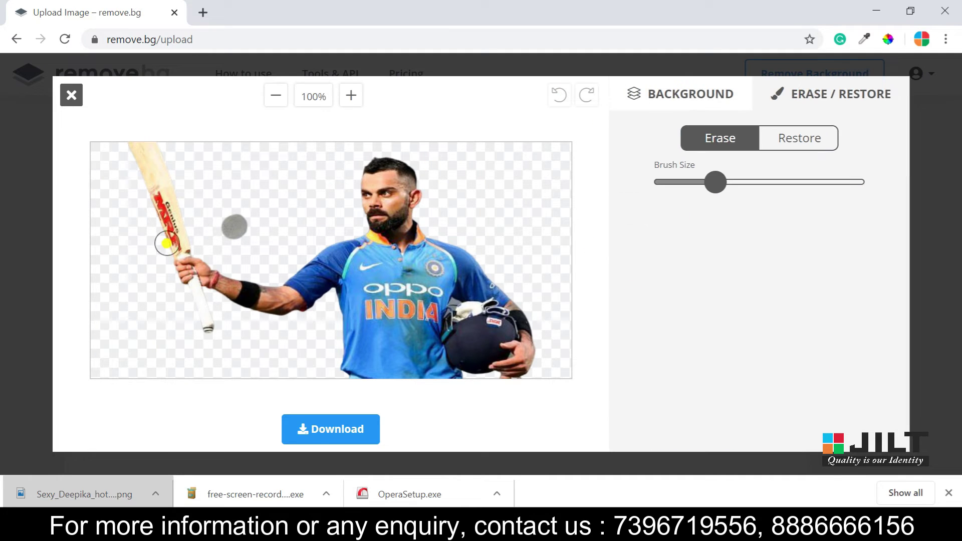
{"action": "left_click_drag", "start_coordinate": [249, 226], "coordinate": [234, 245]}
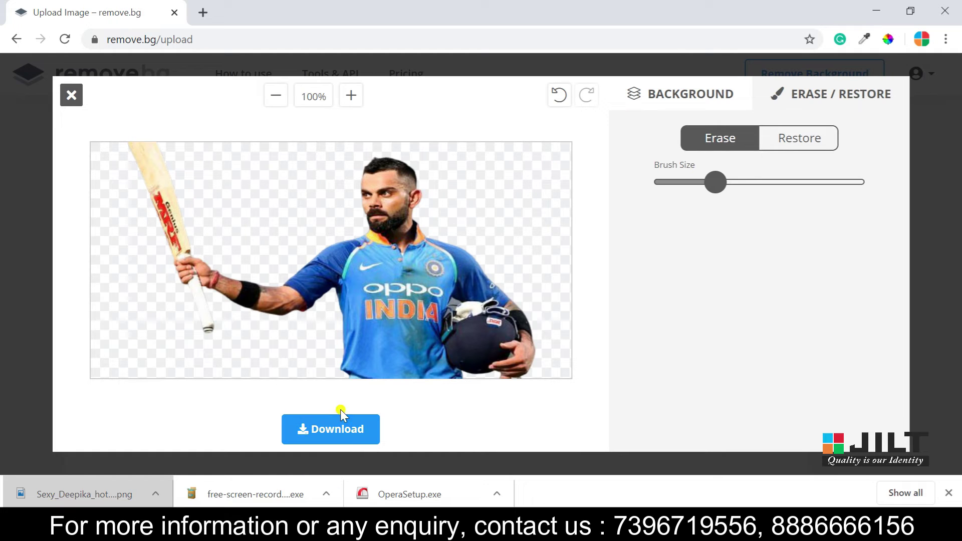
Step: Download the touched-up cutout as a PNG and check it in Photos
{"action": "left_click", "coordinate": [330, 432]}
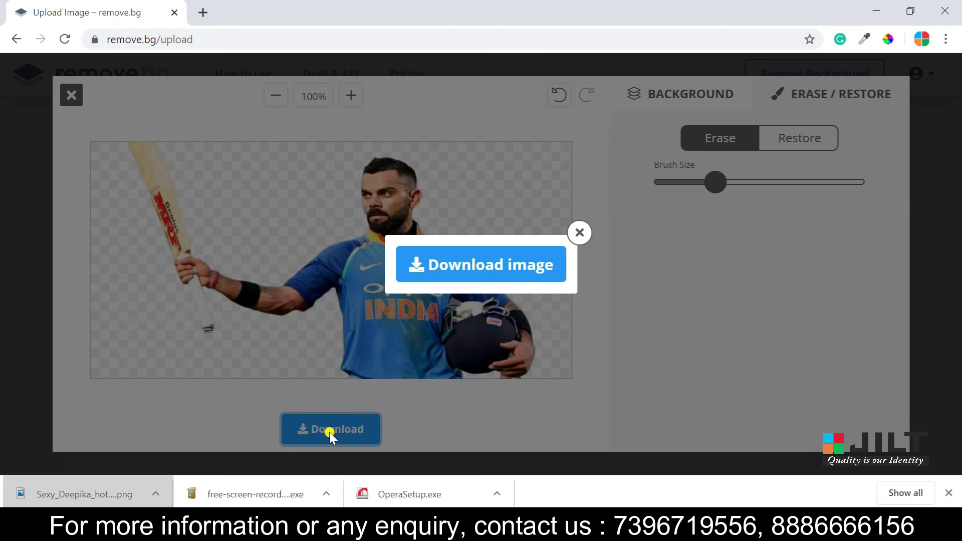
{"action": "left_click", "coordinate": [507, 266]}
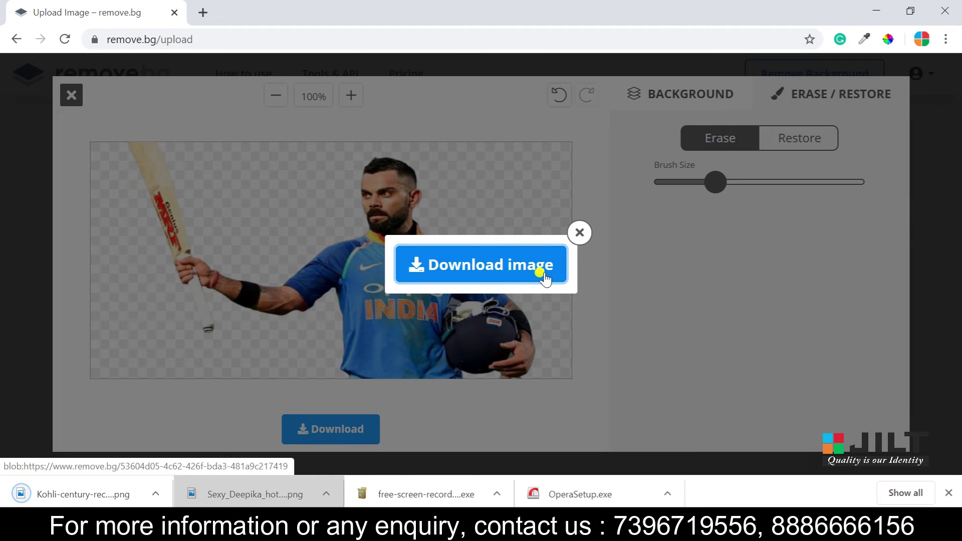
{"action": "left_click", "coordinate": [56, 496]}
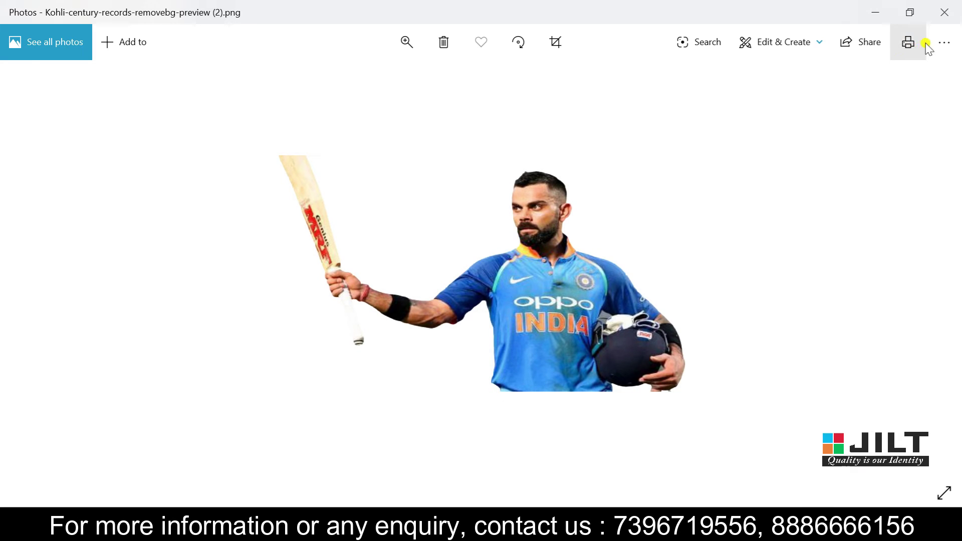
{"action": "left_click", "coordinate": [941, 11]}
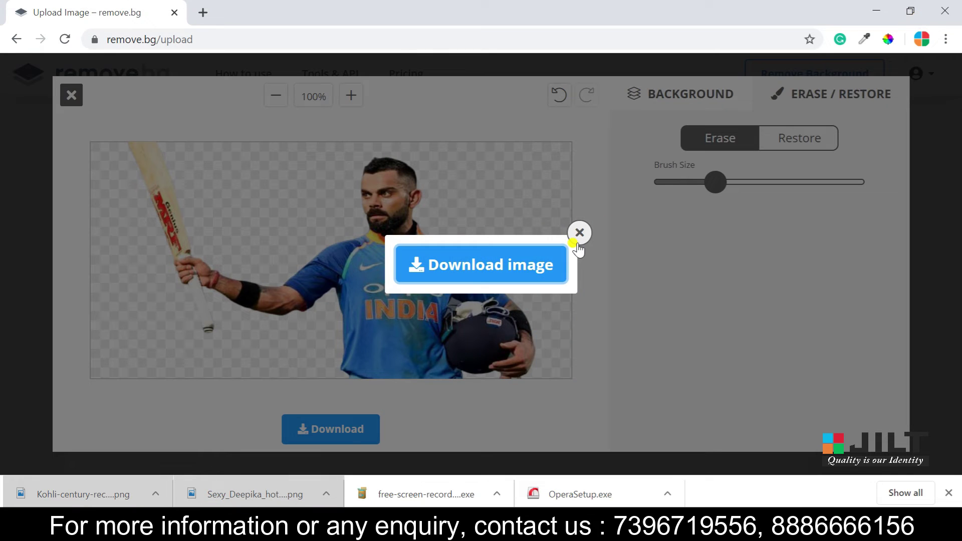
Step: Close the cricketer editor and download the laptop photo's 408 × 612 preview
{"action": "left_click", "coordinate": [579, 232]}
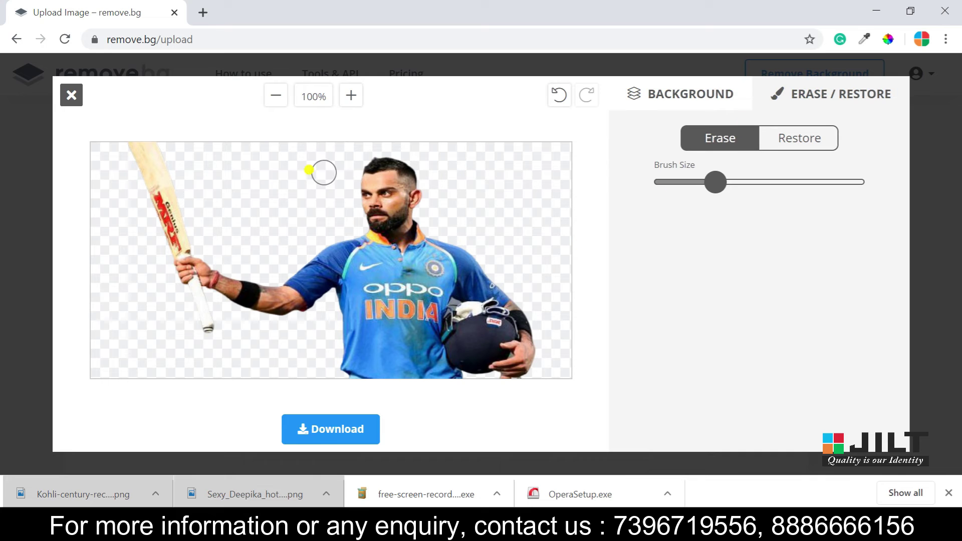
{"action": "left_click", "coordinate": [71, 94]}
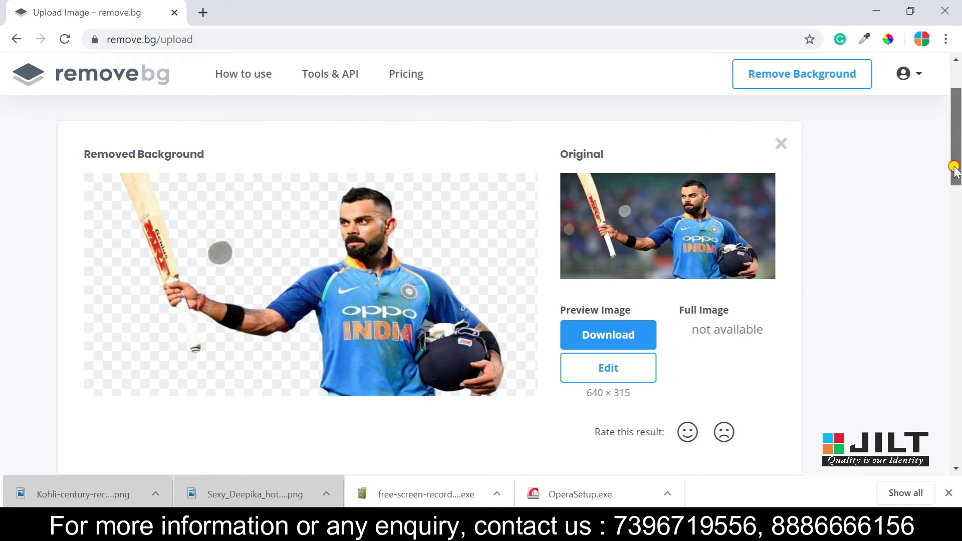
{"action": "left_click", "coordinate": [958, 253]}
{"action": "left_click_drag", "start_coordinate": [957, 253], "coordinate": [958, 301]}
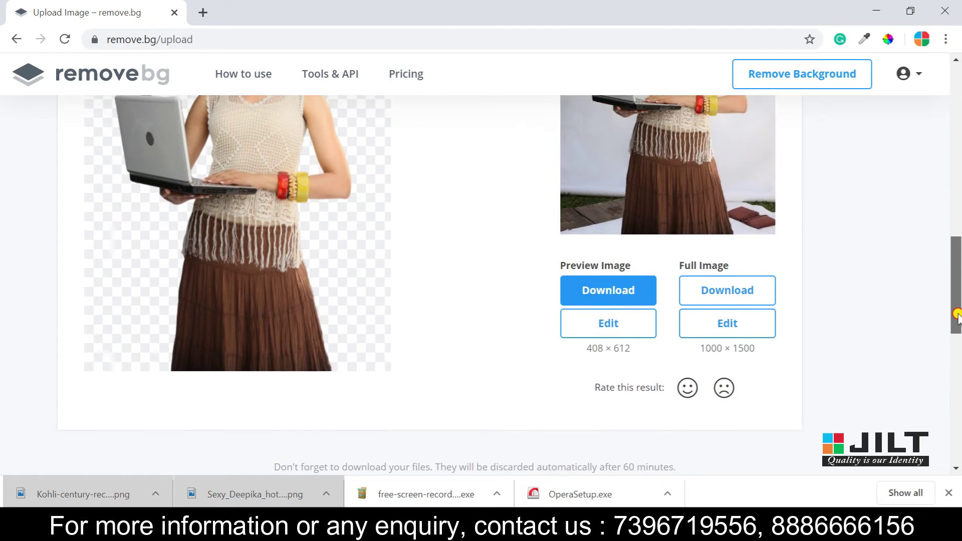
{"action": "left_click", "coordinate": [310, 320]}
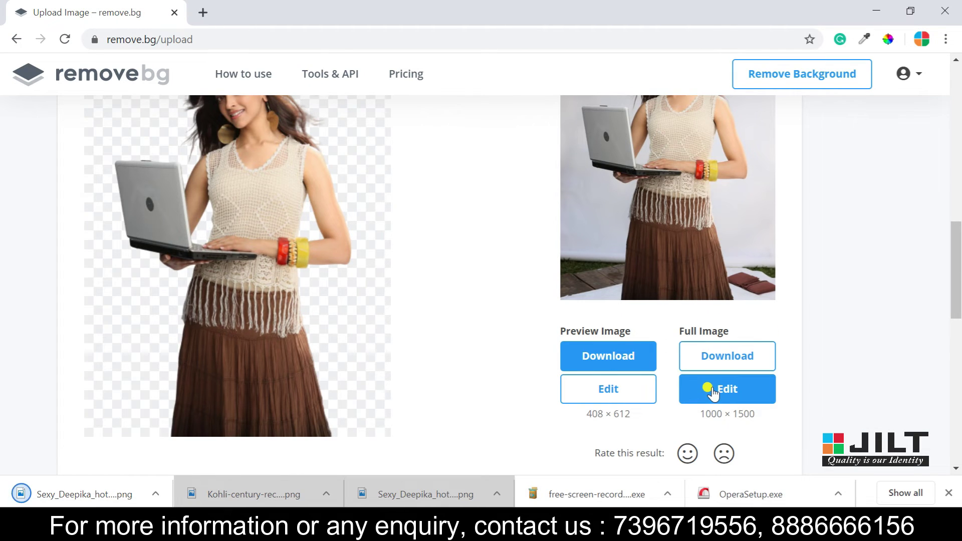
Step: Dismiss the Full Image offer and open the laptop cutout in the editor
{"action": "left_click", "coordinate": [711, 391]}
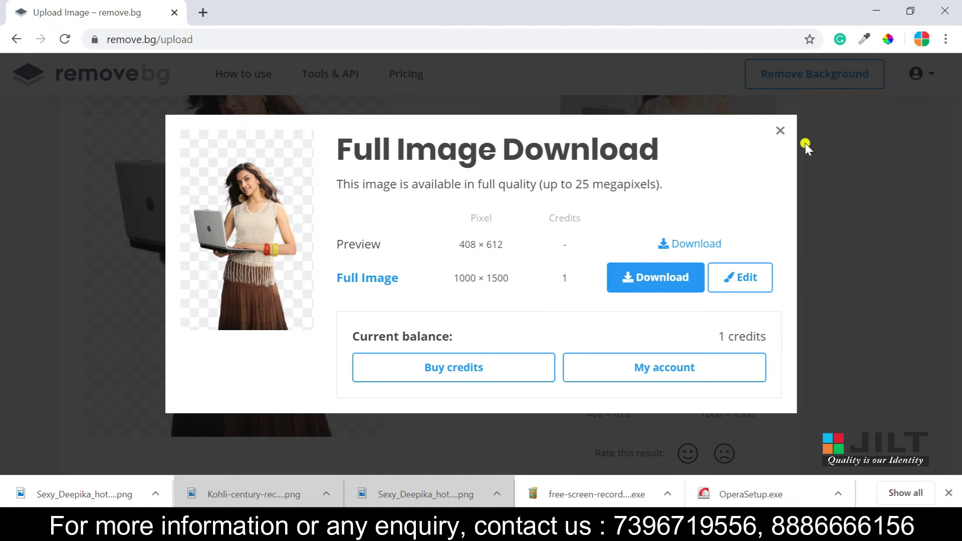
{"action": "left_click", "coordinate": [783, 132]}
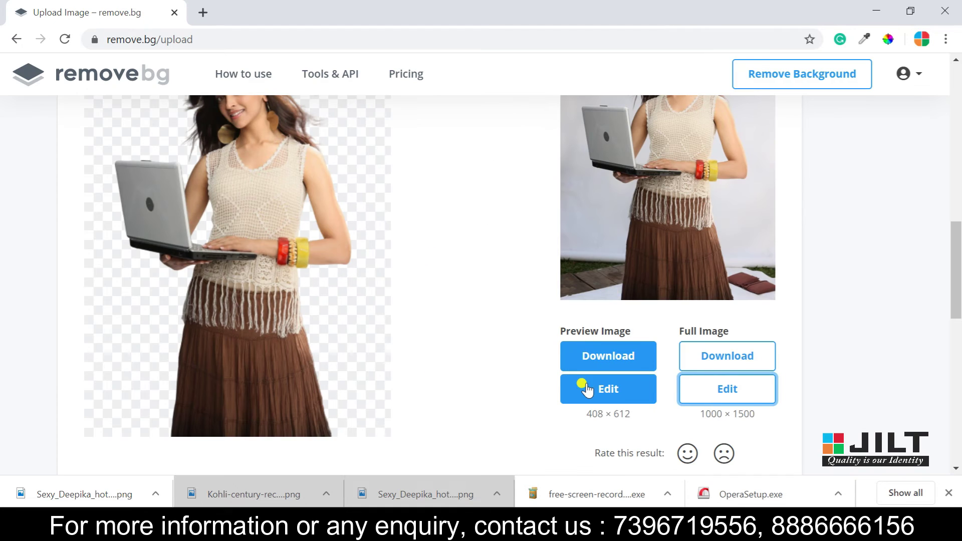
{"action": "left_click", "coordinate": [588, 387]}
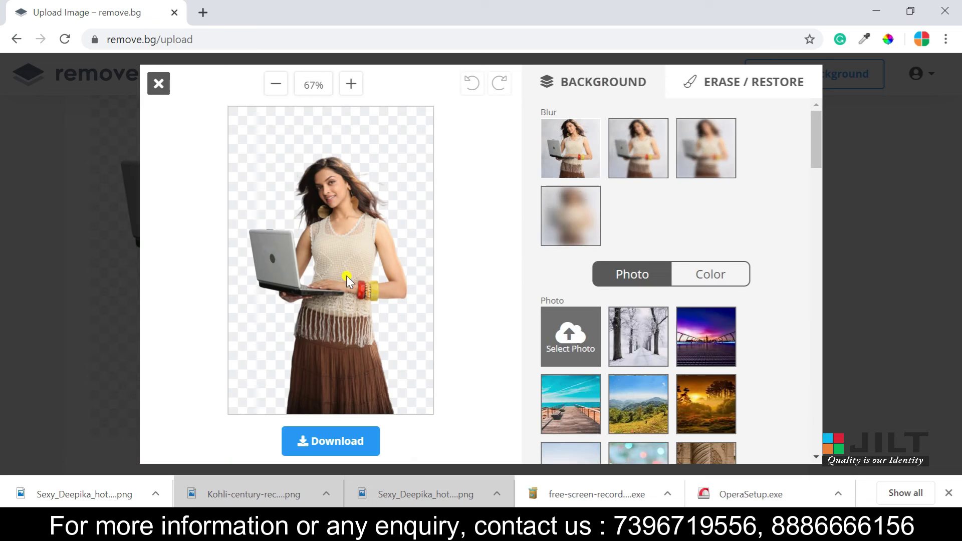
Step: Swap the background to the seaside boardwalk photo and download the composite as a PNG
{"action": "left_click", "coordinate": [649, 335]}
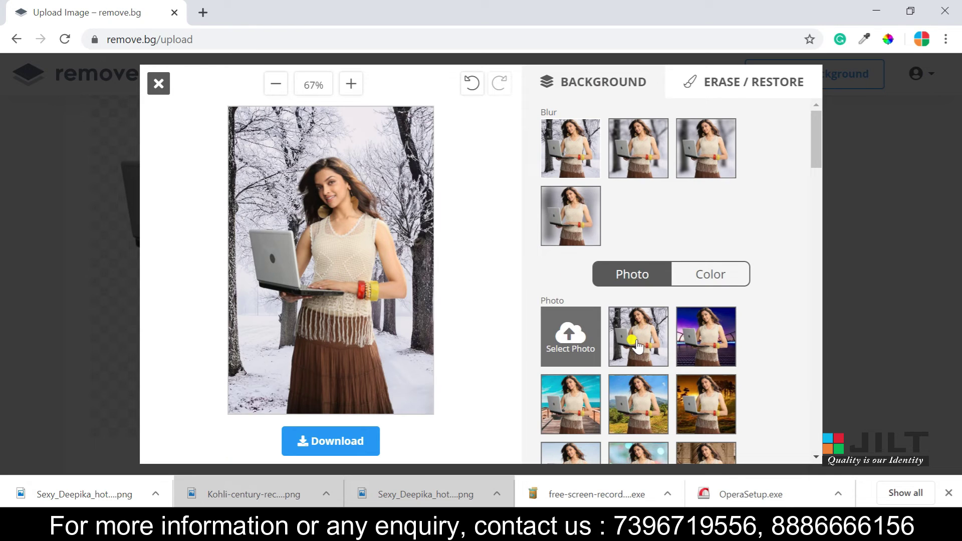
{"action": "left_click", "coordinate": [545, 414]}
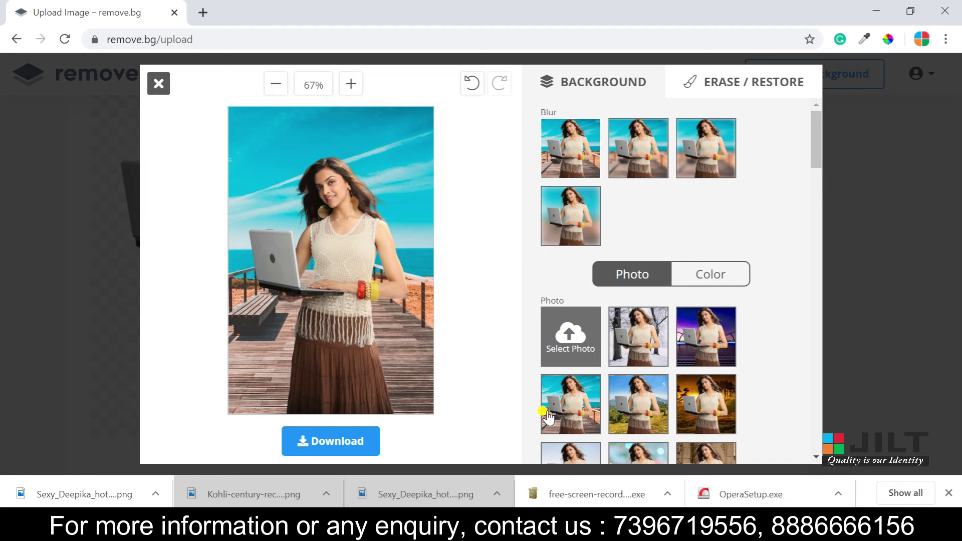
{"action": "left_click", "coordinate": [319, 444]}
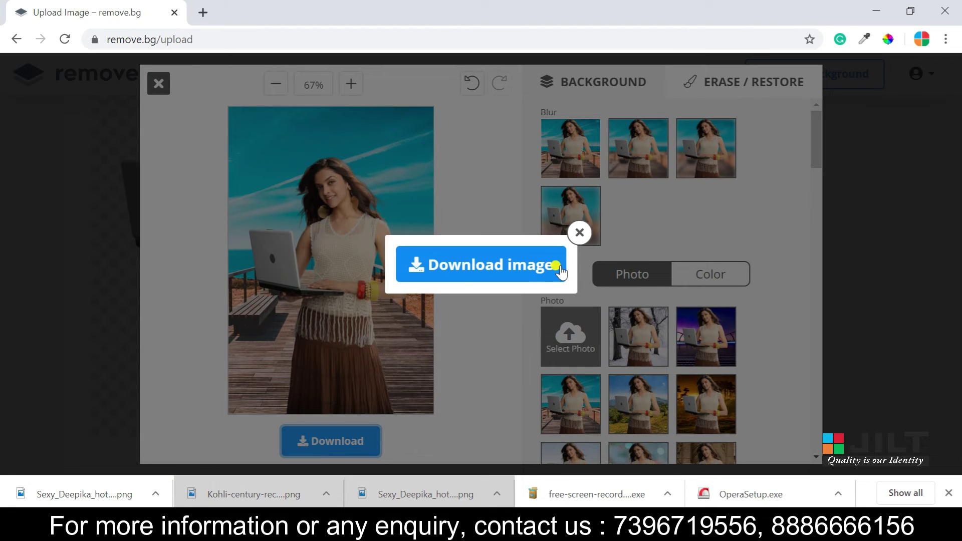
{"action": "left_click", "coordinate": [505, 264]}
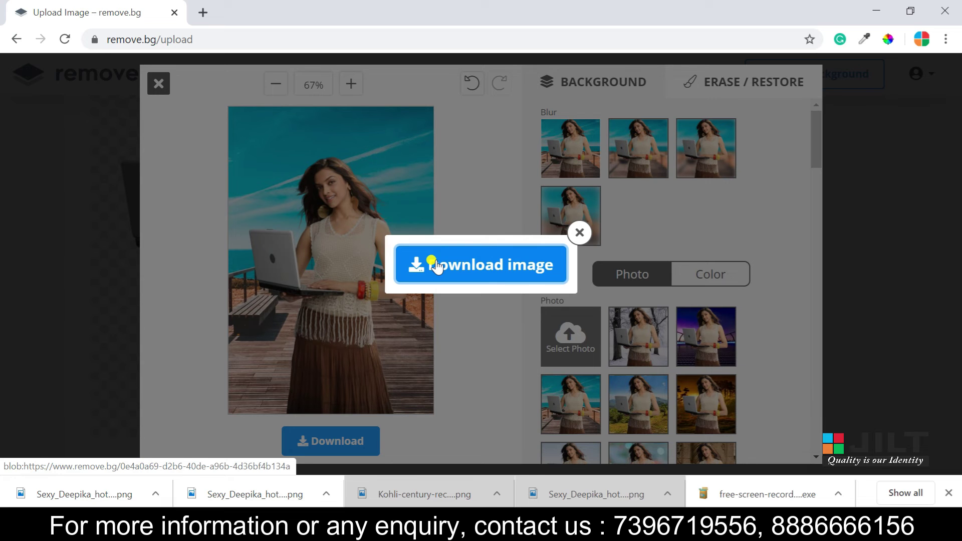
{"action": "left_click", "coordinate": [434, 263]}
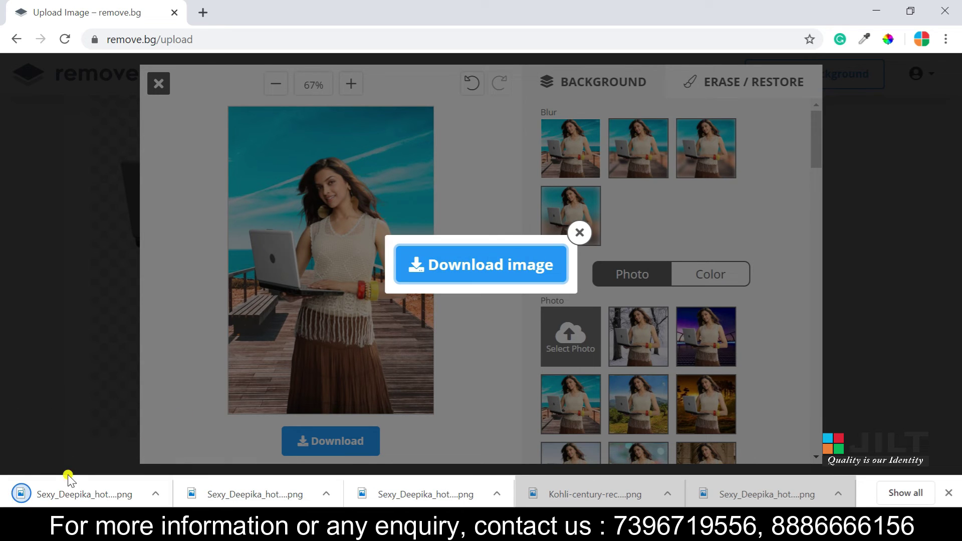
{"action": "left_click", "coordinate": [49, 495]}
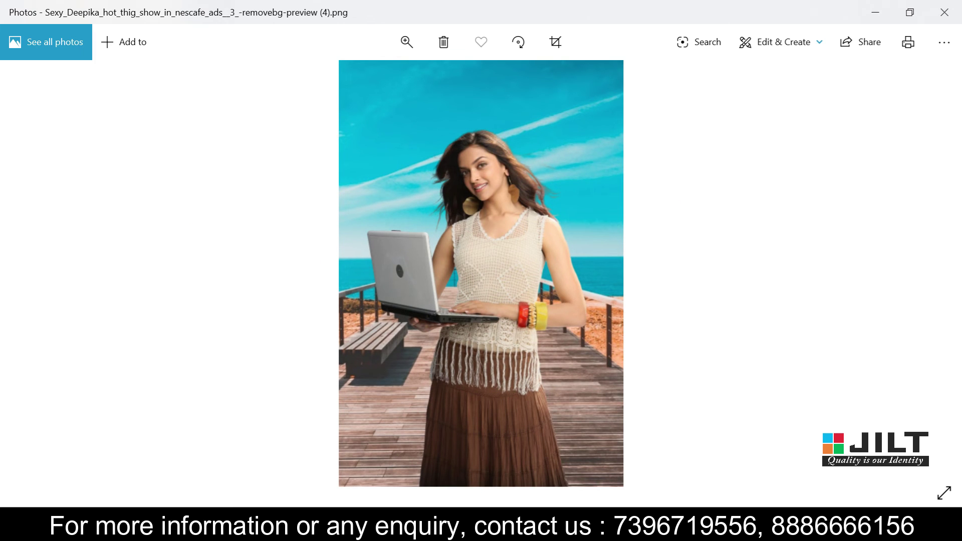
{"action": "key", "text": "alt+Tab"}
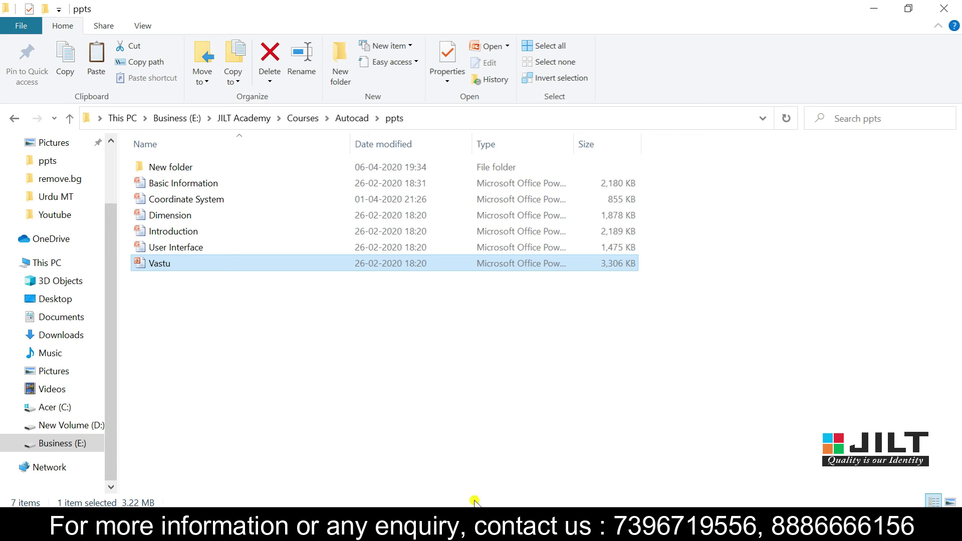
{"action": "key", "text": "alt+Tab"}
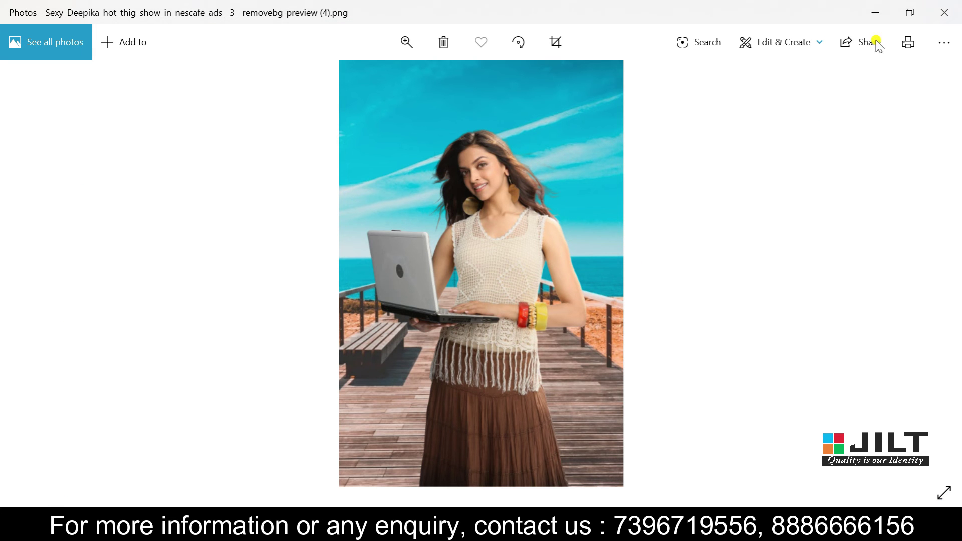
{"action": "left_click", "coordinate": [943, 7]}
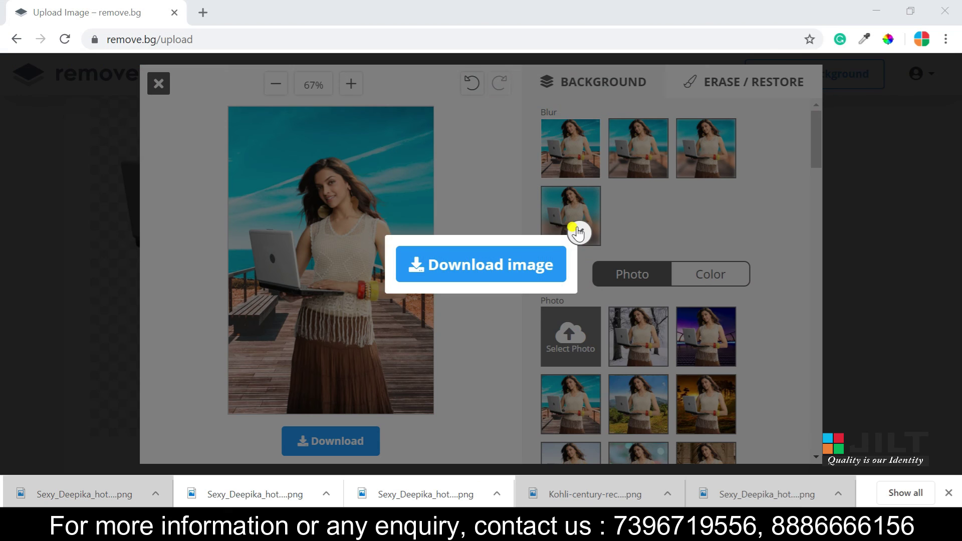
Step: Dismiss the download popup, close the editor and scroll up the results page
{"action": "left_click", "coordinate": [576, 232]}
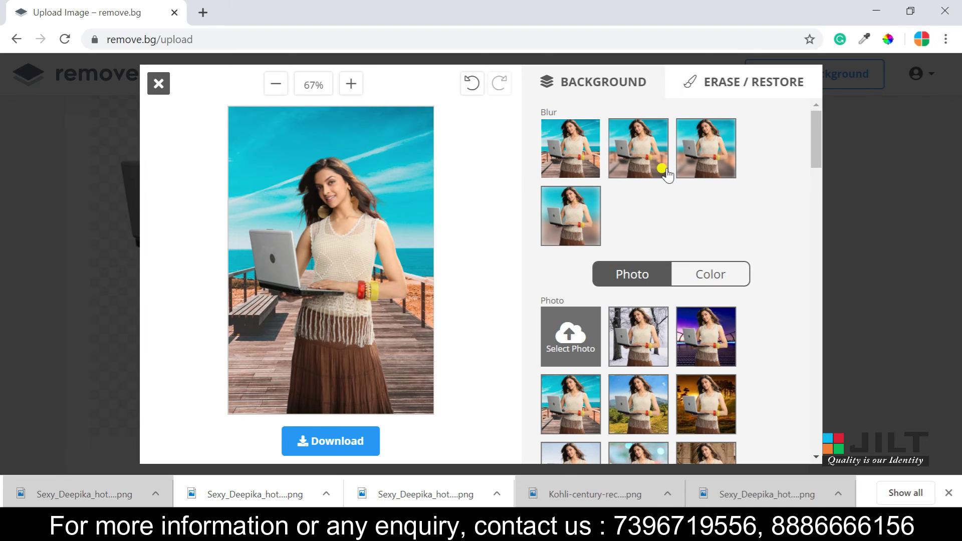
{"action": "left_click", "coordinate": [158, 84]}
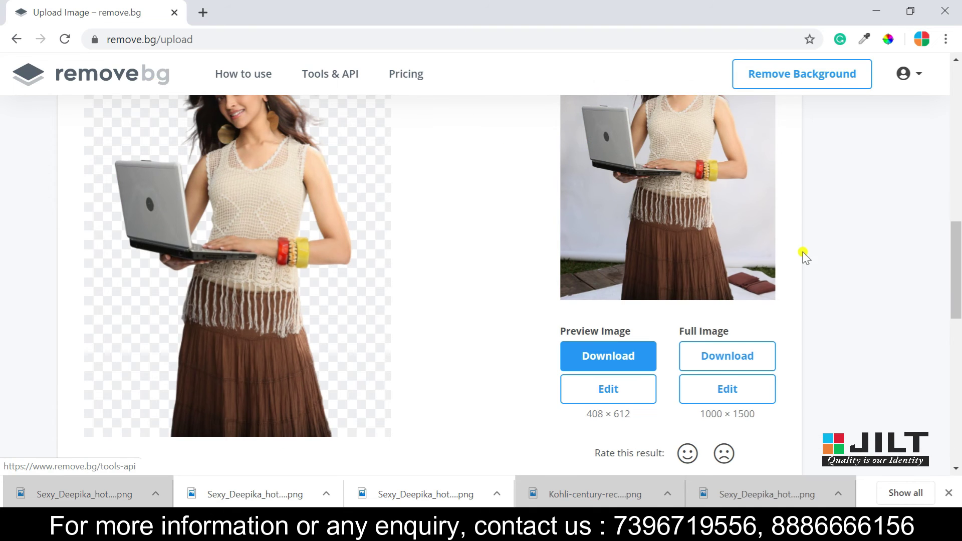
{"action": "left_click_drag", "start_coordinate": [956, 261], "coordinate": [957, 97]}
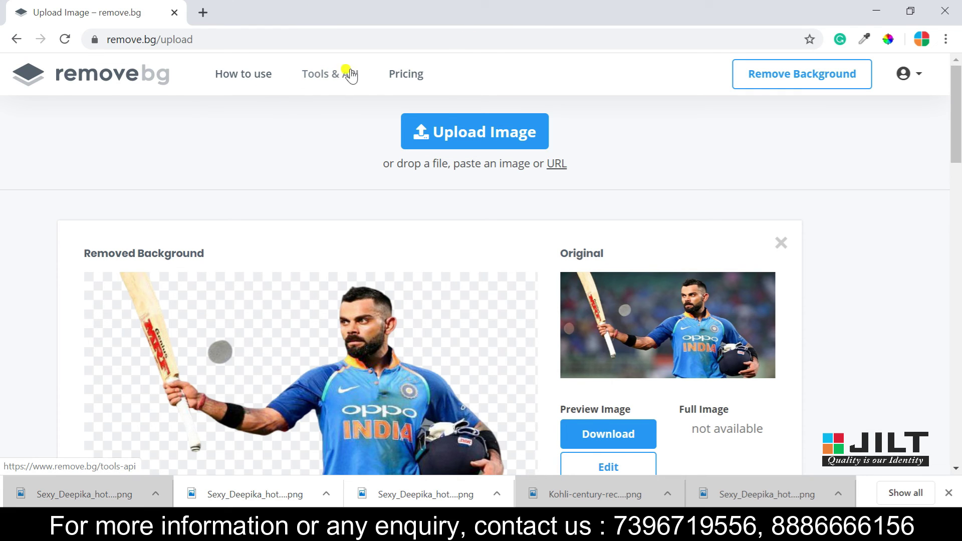
Step: Glance at the tools and API menu, then view remove.bg's subscription and pay-as-you-go credit plans and FAQs
{"action": "left_click", "coordinate": [309, 80]}
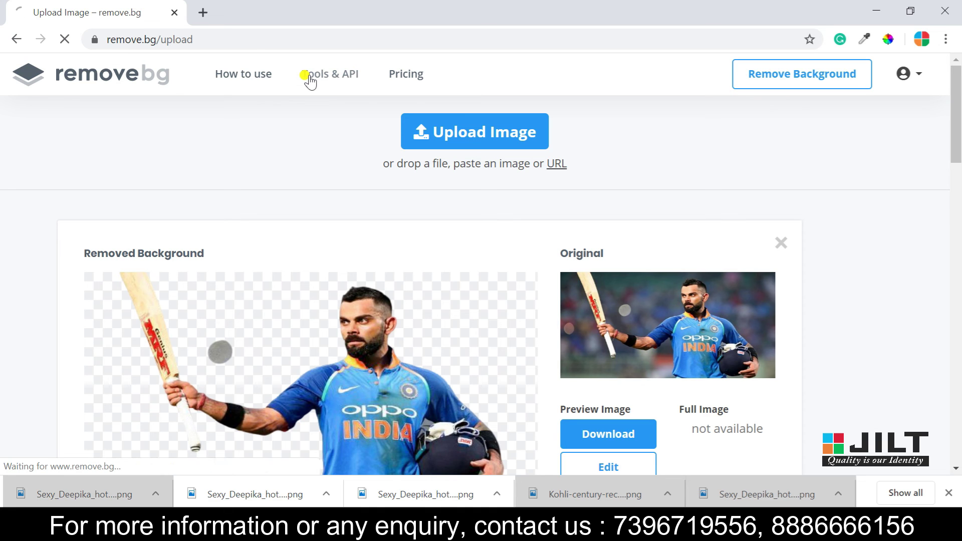
{"action": "left_click", "coordinate": [404, 74]}
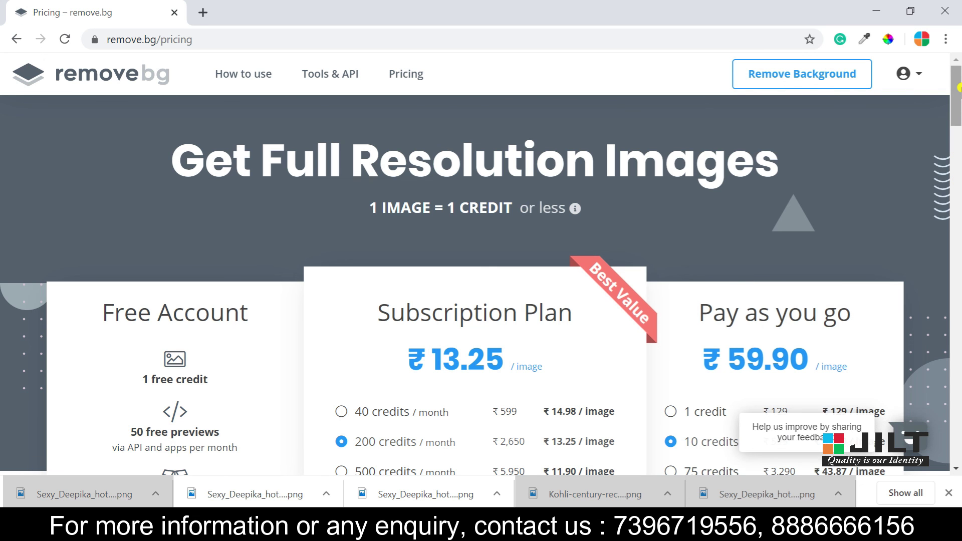
{"action": "mouse_move", "coordinate": [957, 84]}
{"action": "left_mouse_down"}
{"action": "mouse_move", "coordinate": [958, 196]}
{"action": "mouse_move", "coordinate": [958, 60]}
{"action": "left_mouse_up"}
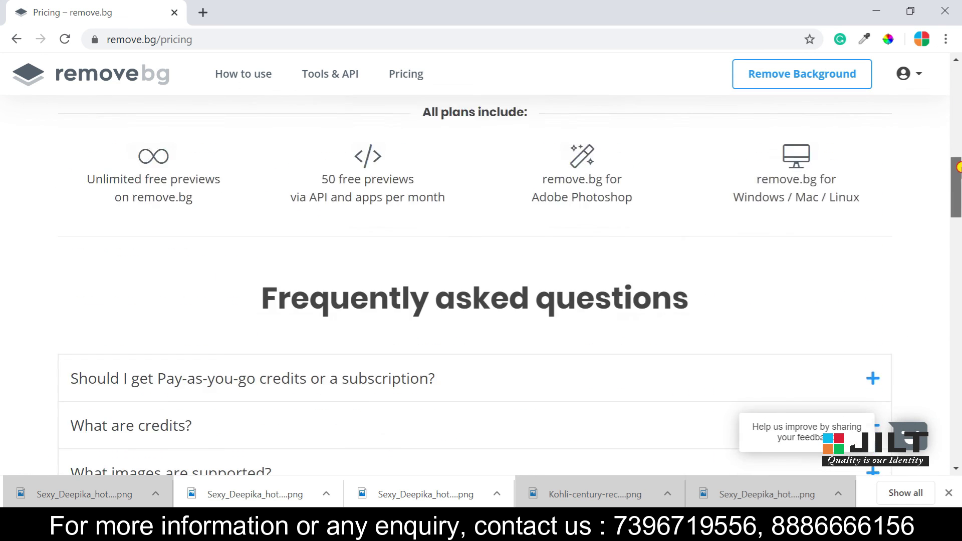